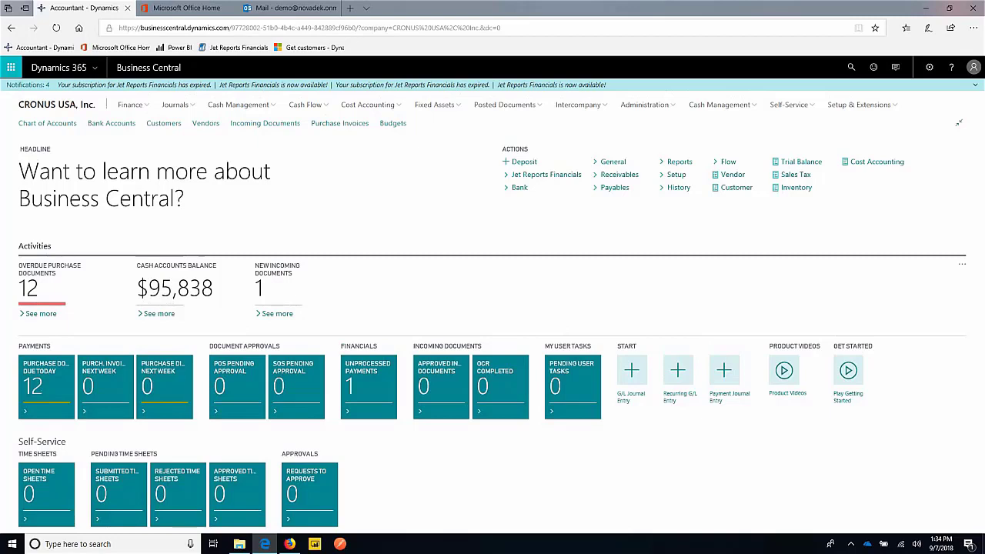
Review the list of G/L account categories and return to the home page
left_click(130, 104)
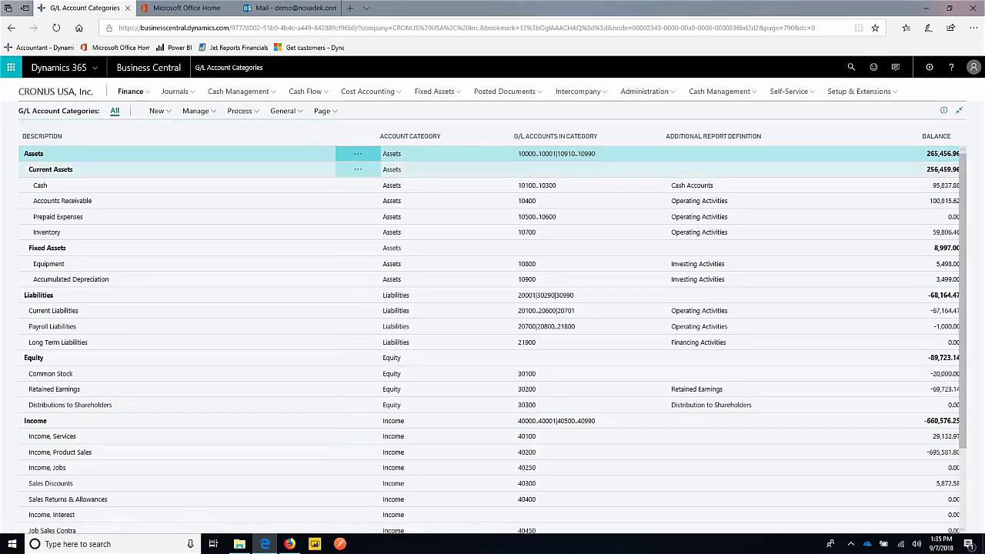
key("Escape")
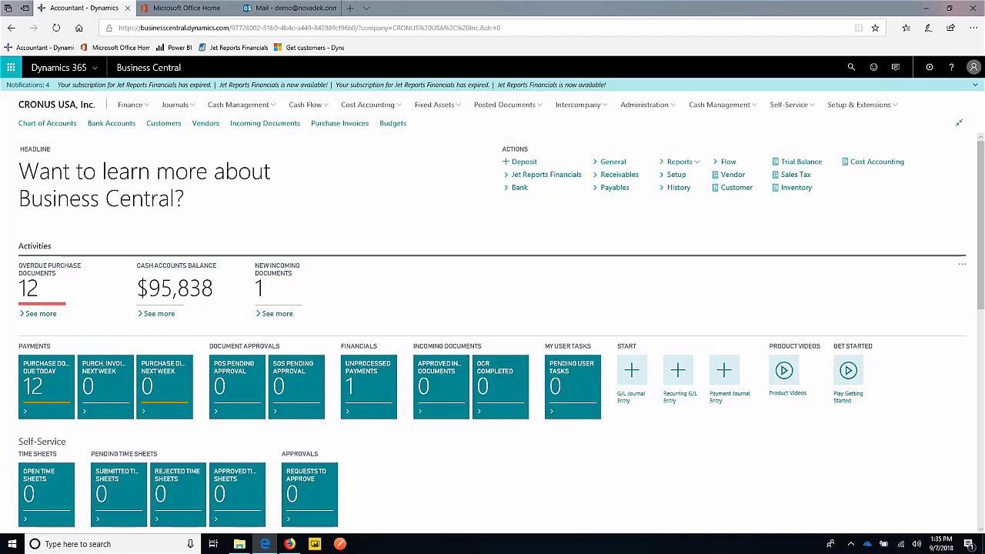
Run the Balance Sheet Excel report and enable editing and content in the workbook so its data loads
left_click(681, 162)
mouse_move(669, 178)
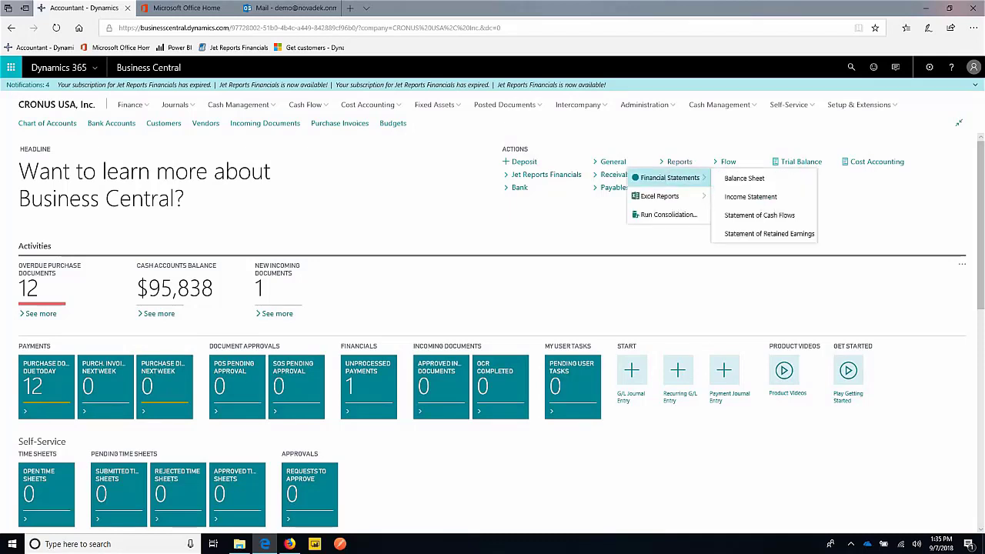
mouse_move(662, 196)
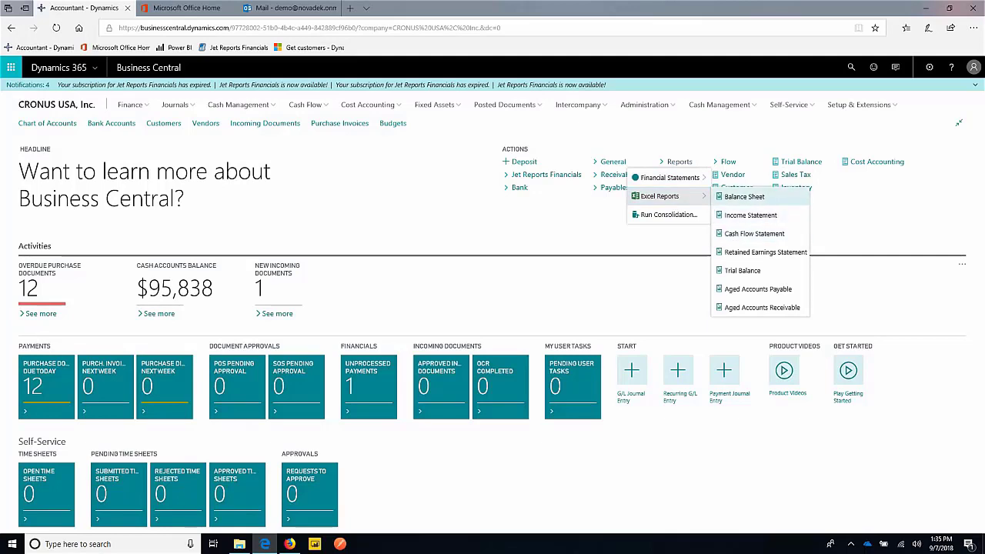
left_click(744, 197)
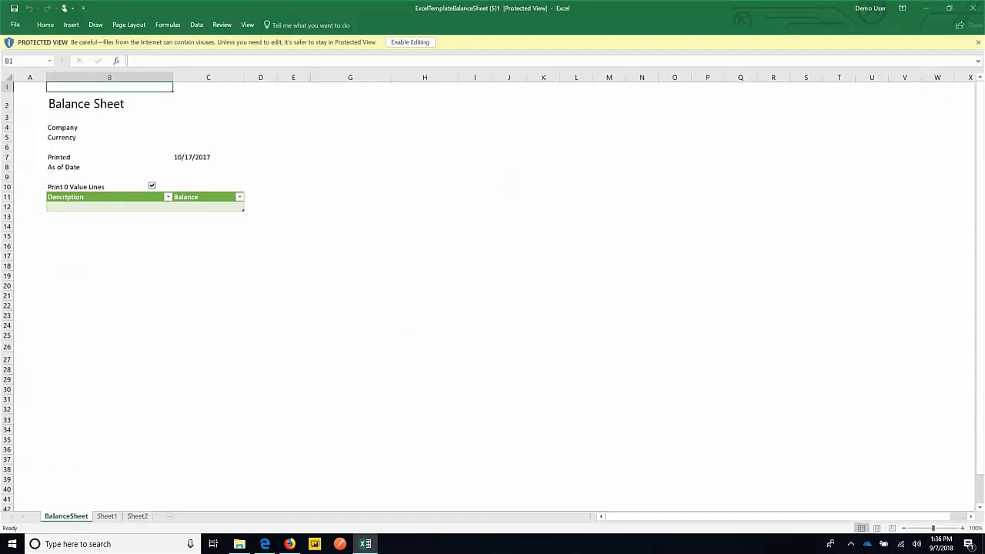
left_click(410, 43)
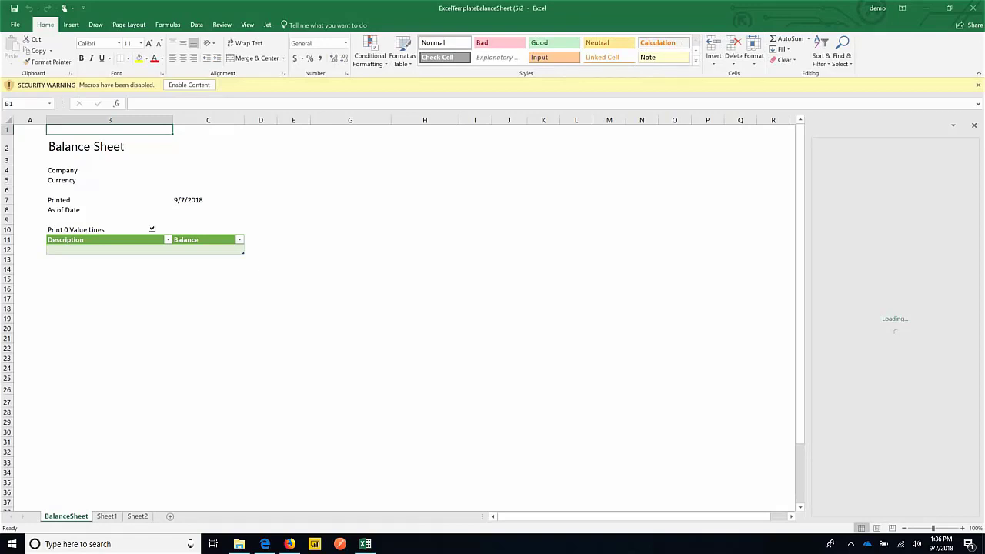
left_click(188, 85)
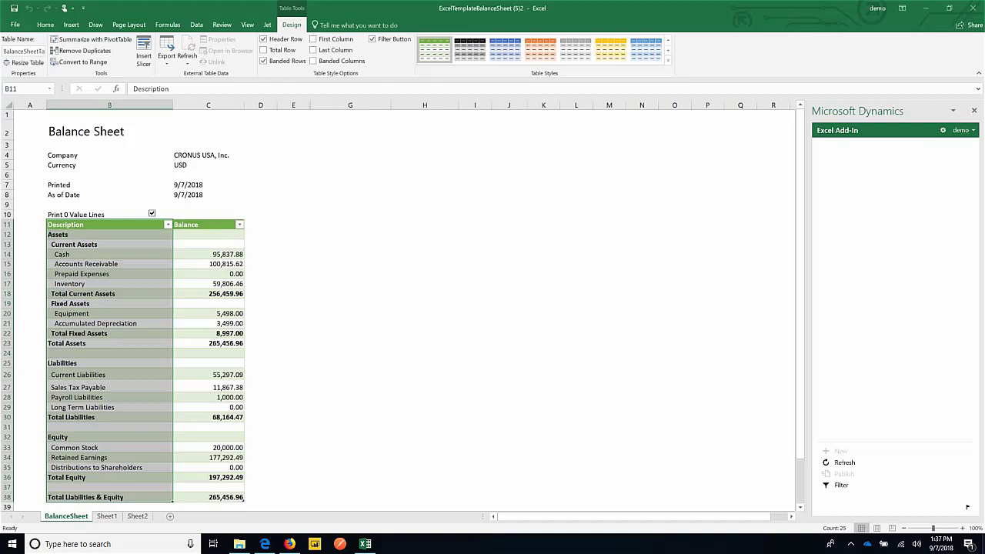
Check the Current Liabilities and Sales Tax Payable balances in the balance sheet, and close the workbook without saving
left_click(424, 374)
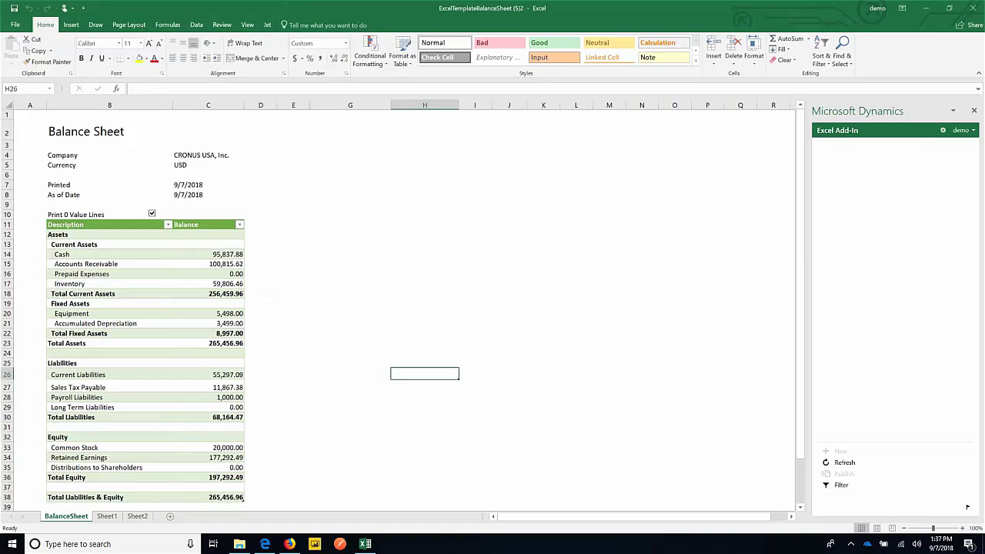
left_click(208, 388)
left_click(207, 374)
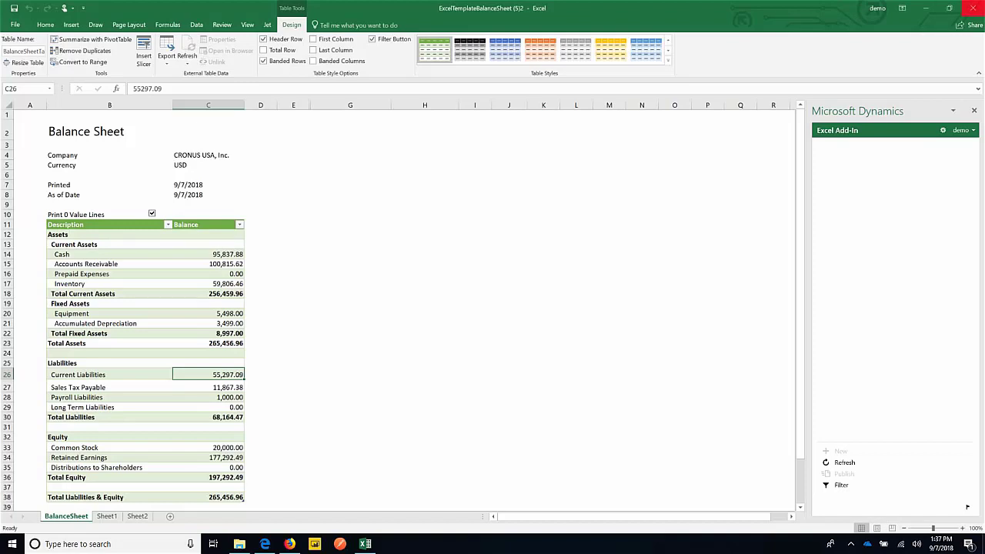
left_click(972, 8)
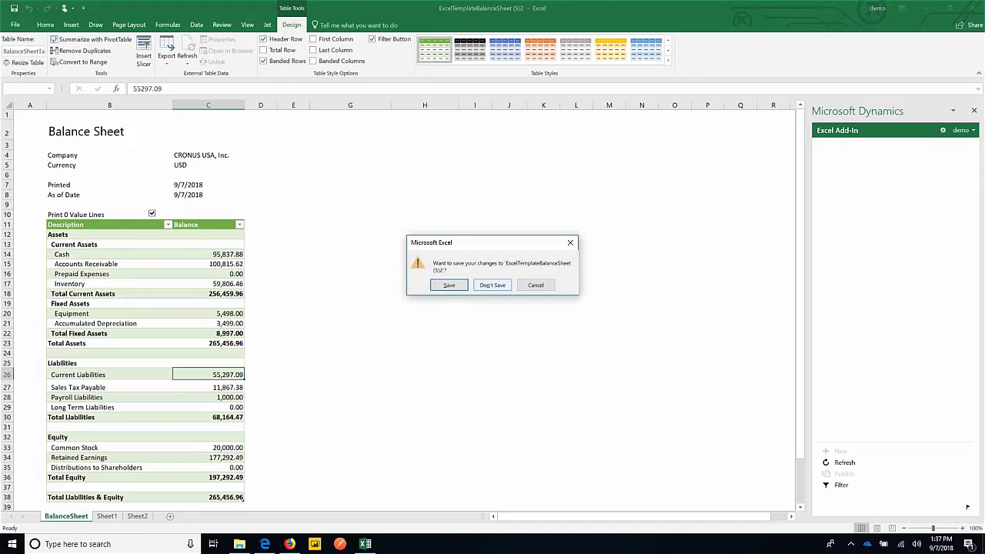
left_click(492, 285)
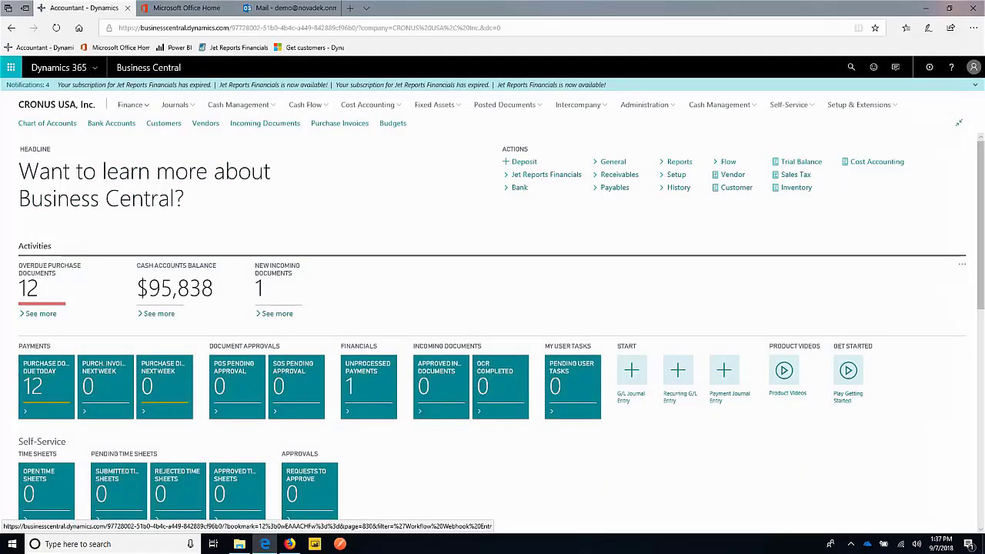
Open the G/L Account Categories list in Business Central and switch it to editing
left_click(133, 105)
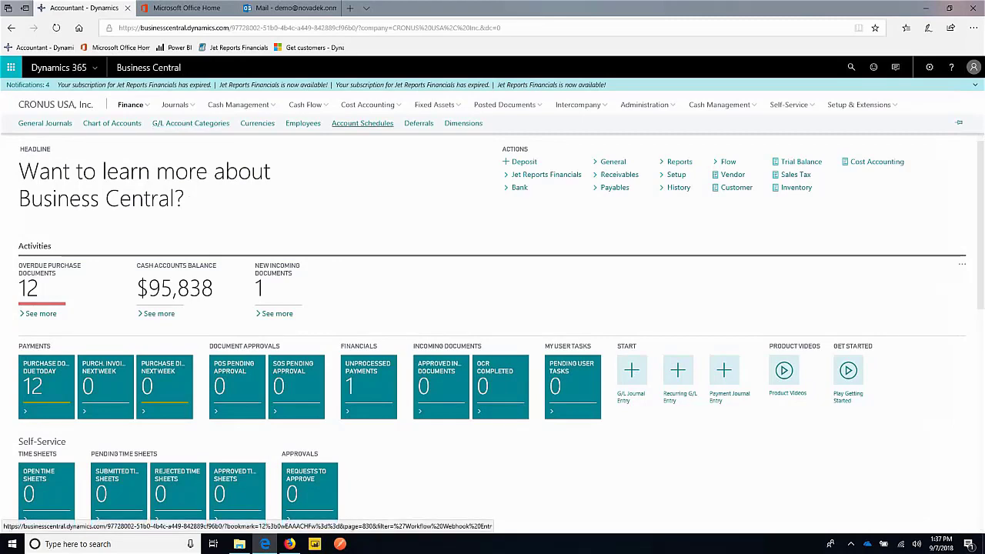
left_click(191, 123)
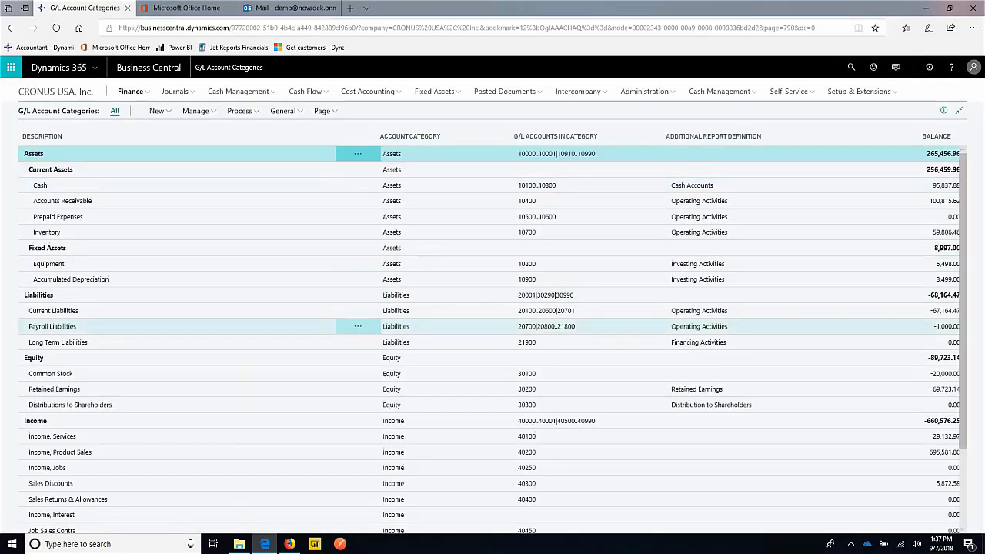
scroll(154, 326, "down", 2)
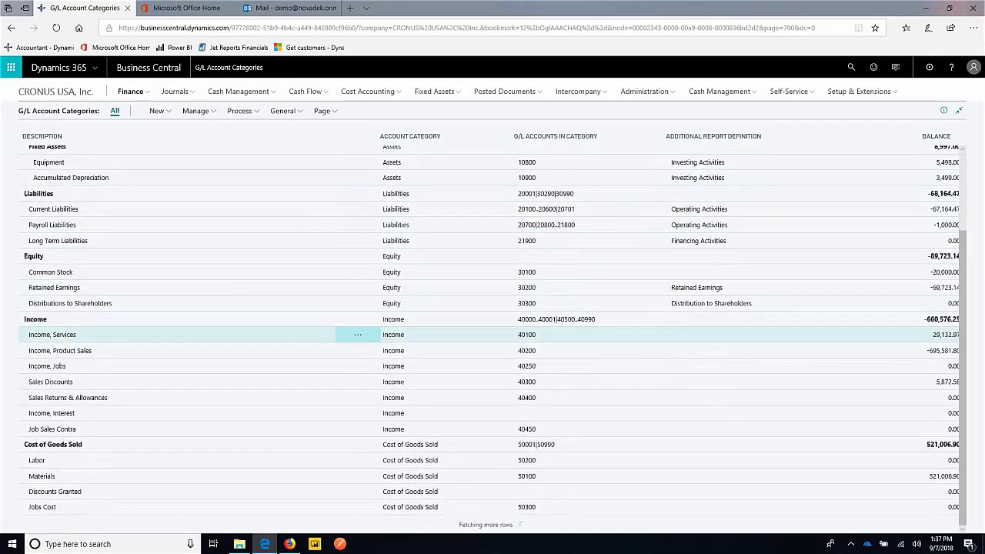
scroll(153, 326, "up", 2)
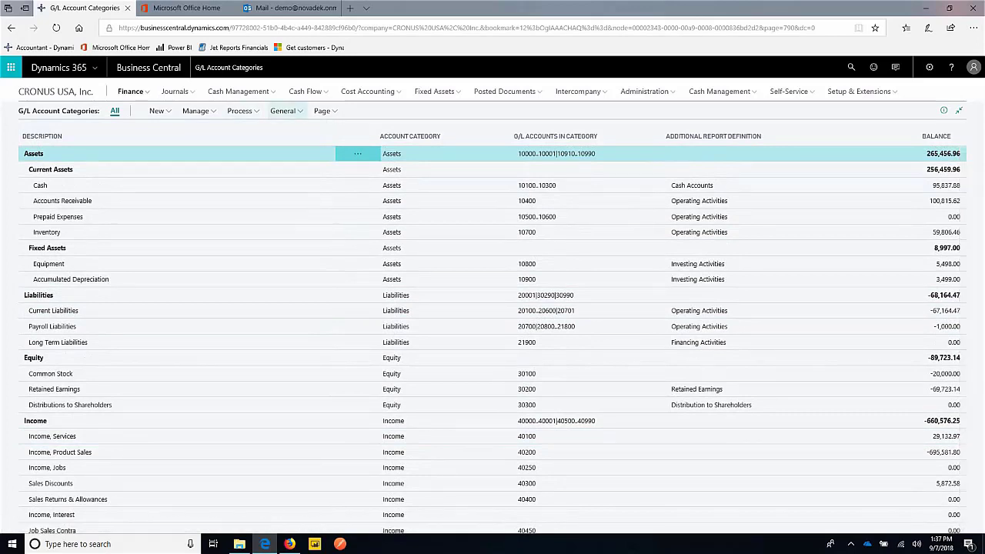
left_click(321, 111)
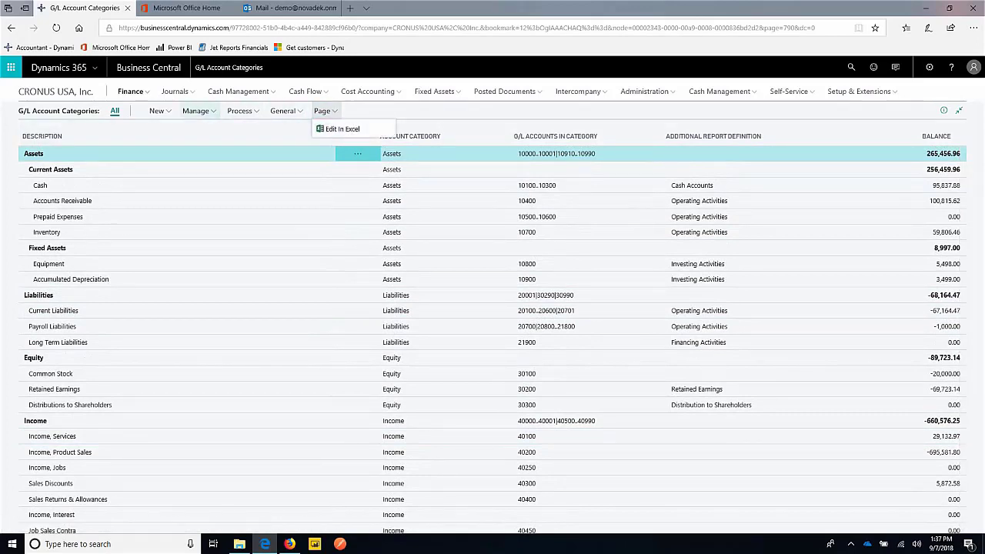
left_click(199, 110)
left_click(208, 128)
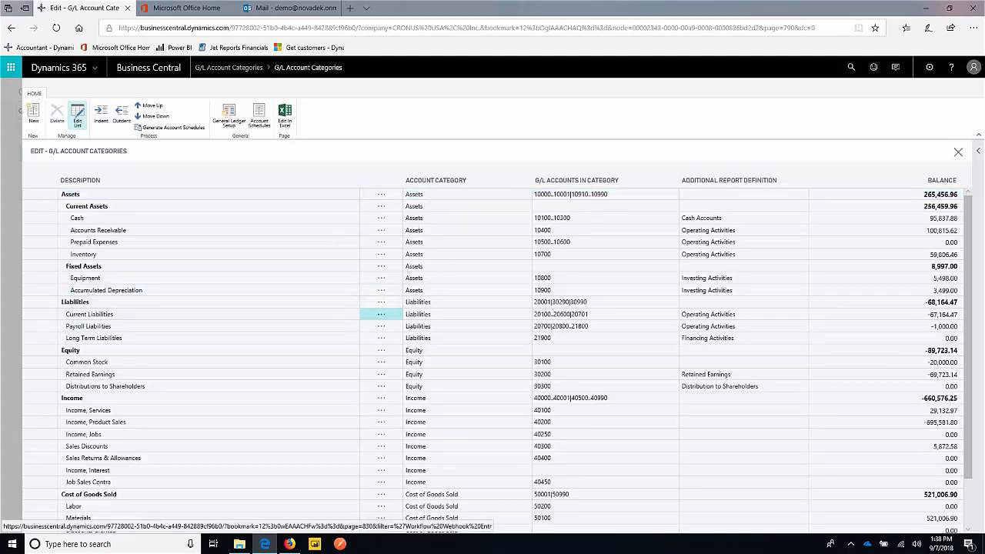
Add a new category directly below Current Liabilities and name it Account Payable
left_click(381, 314)
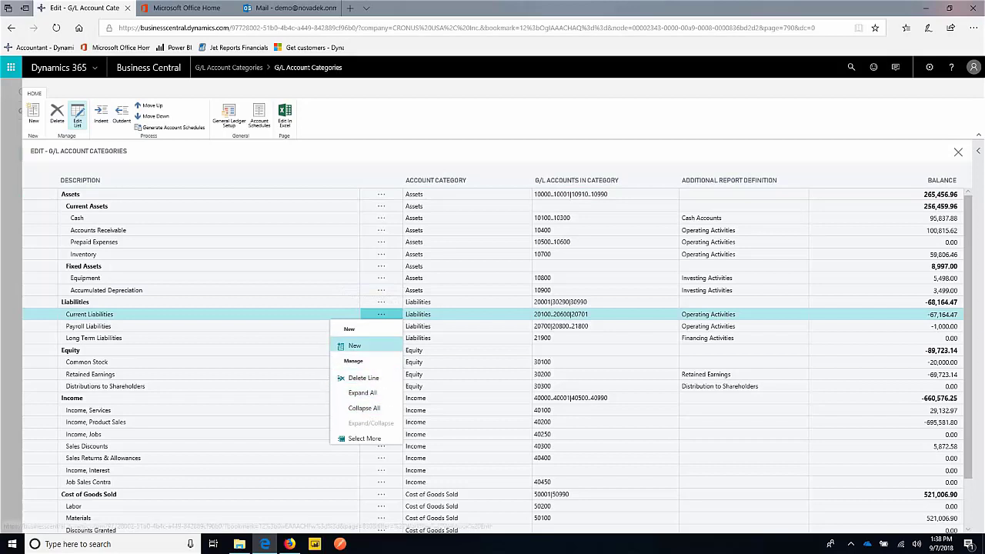
left_click(370, 347)
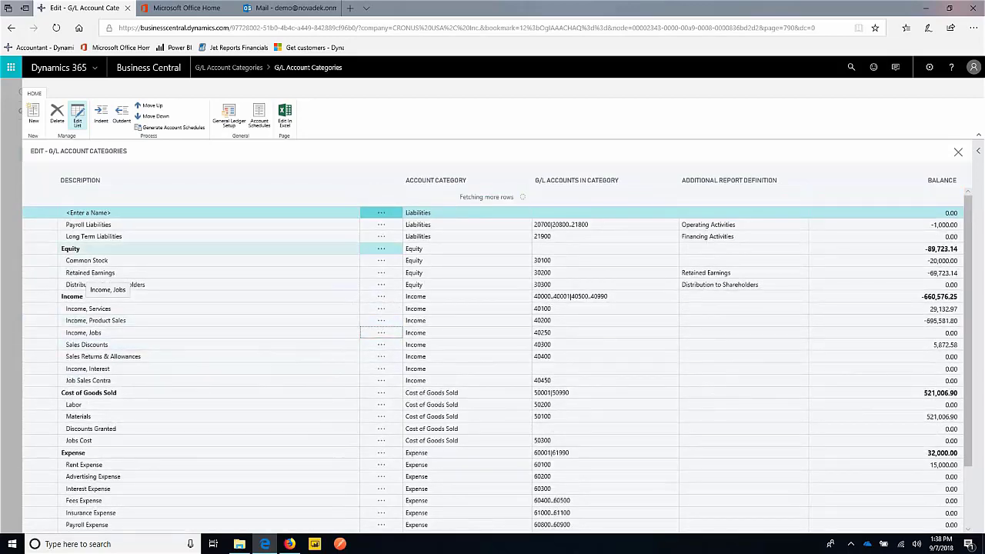
left_click(94, 218)
scroll(94, 218, "up", 1)
left_click(99, 297)
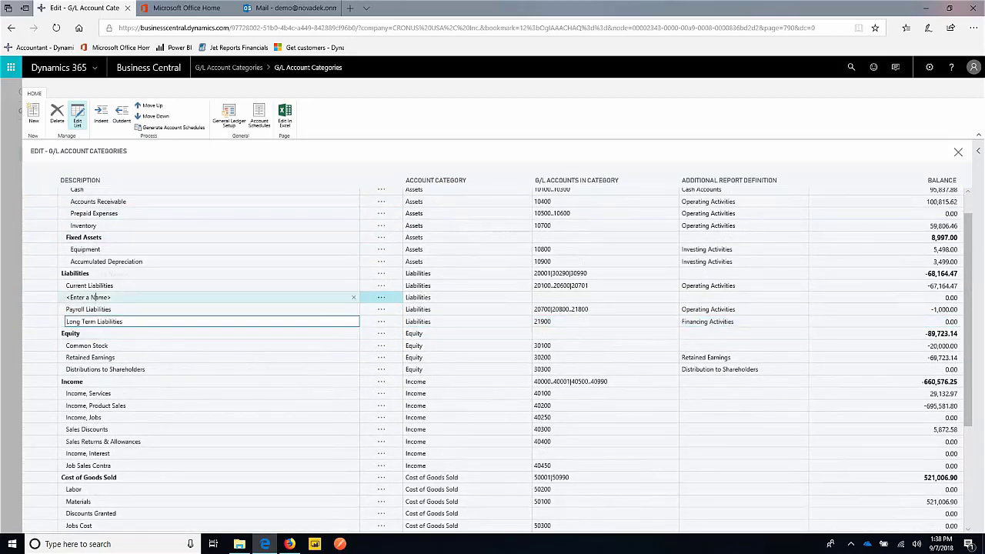
type("Account")
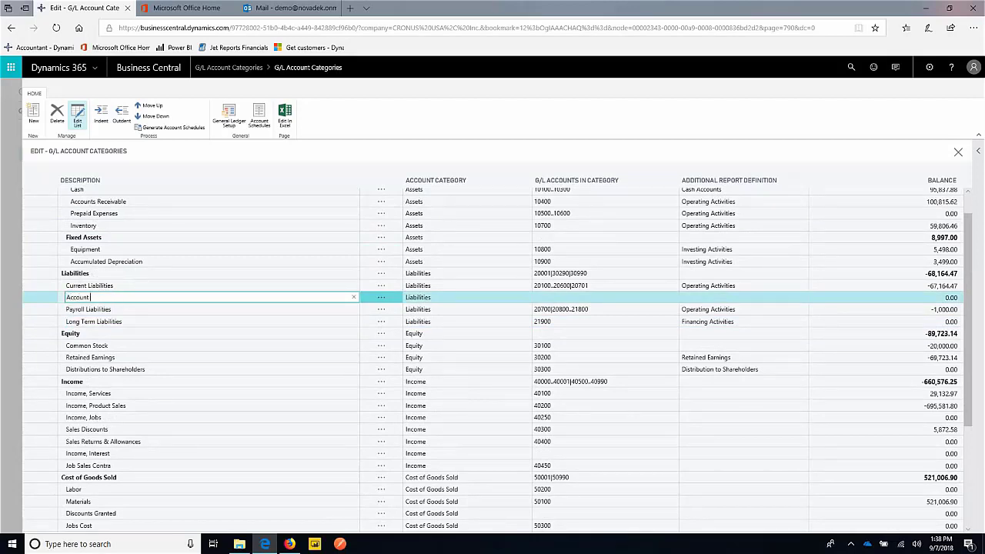
type(" Payable")
Assign G/L account 20100, Accounts Payable, to the Account Payable category
key("Tab")
key("Tab")
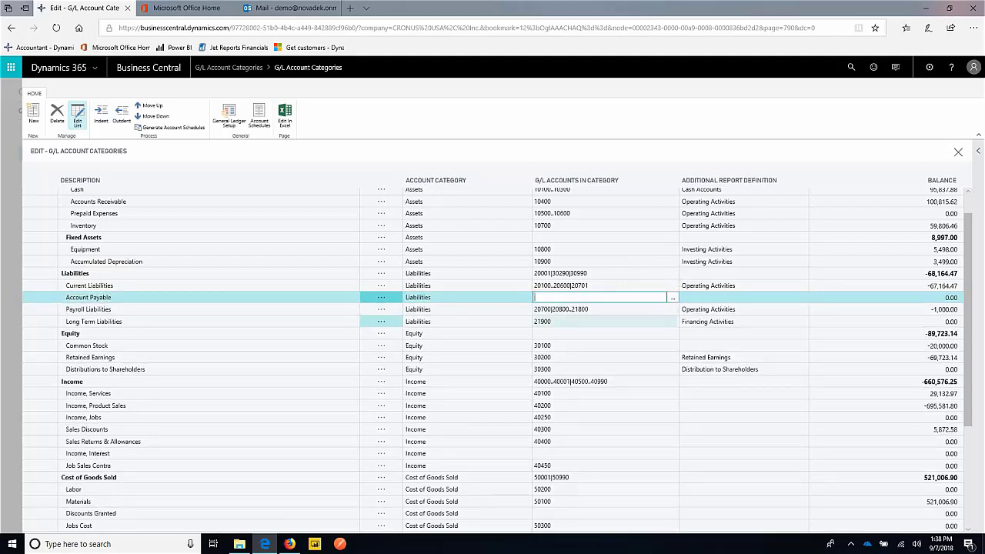
left_click(673, 297)
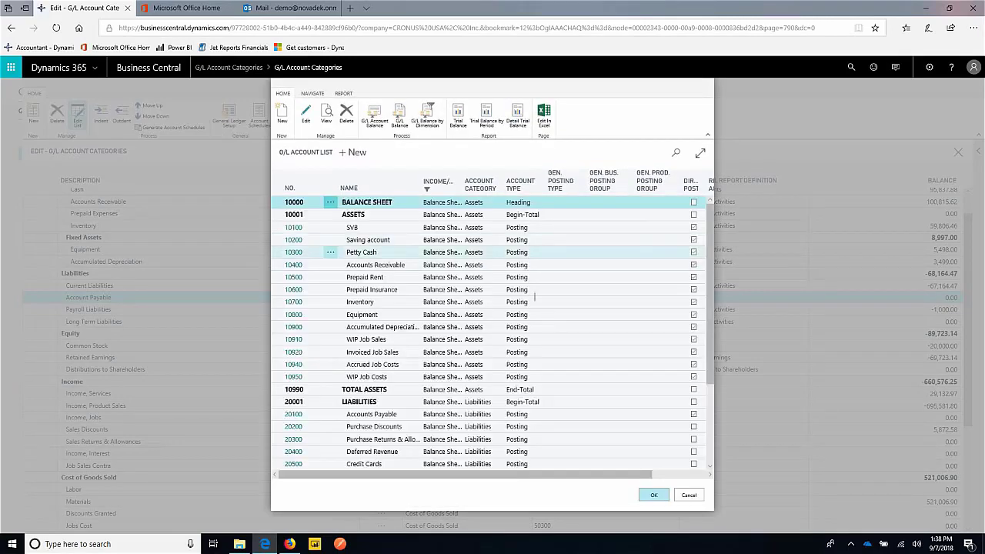
scroll(373, 287, "down", 1)
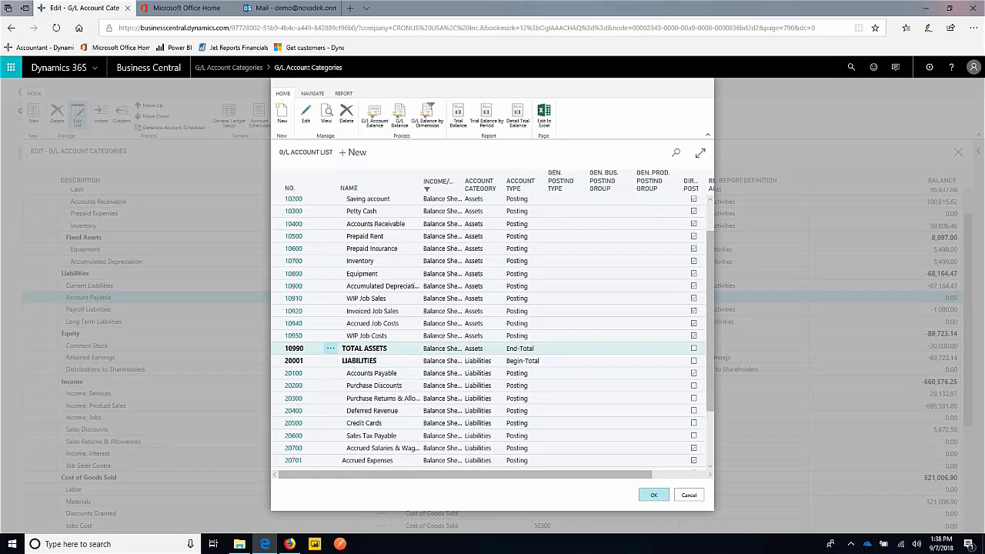
left_click(293, 372)
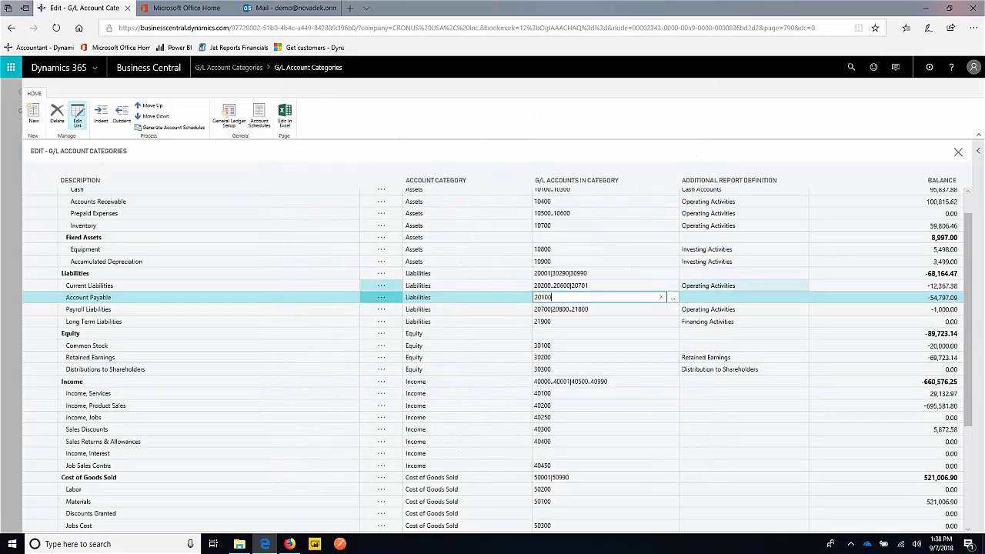
Set the Account Payable category's additional report definition to Operating Activities
left_click(744, 297)
left_click(744, 297)
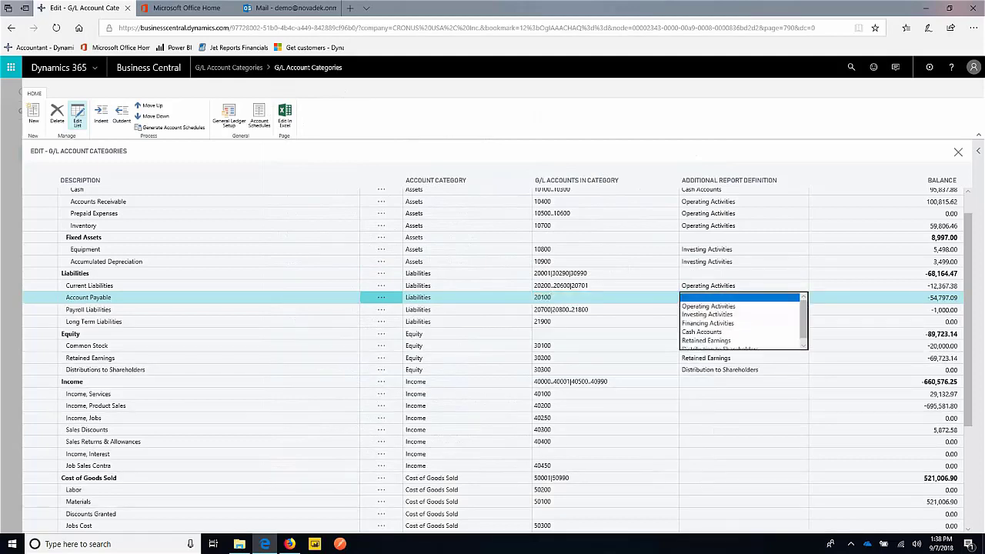
key("Down")
key("Return")
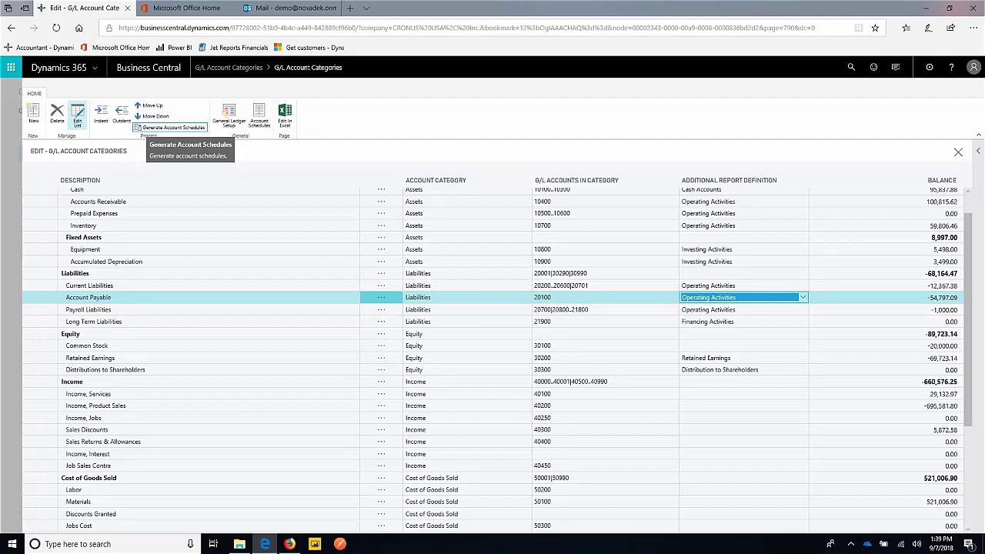
Generate the account schedules from the edited categories and return to the home page
left_click(174, 127)
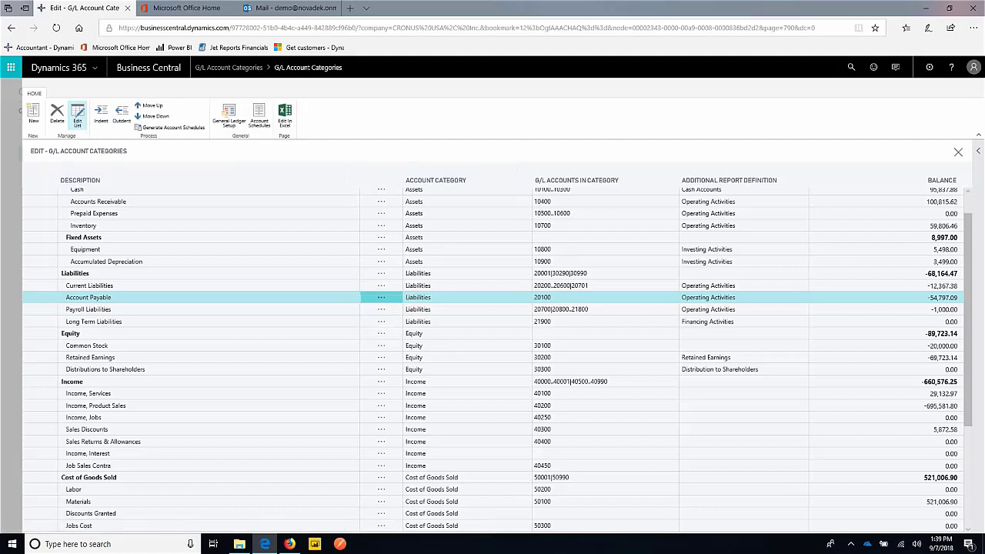
key("Escape")
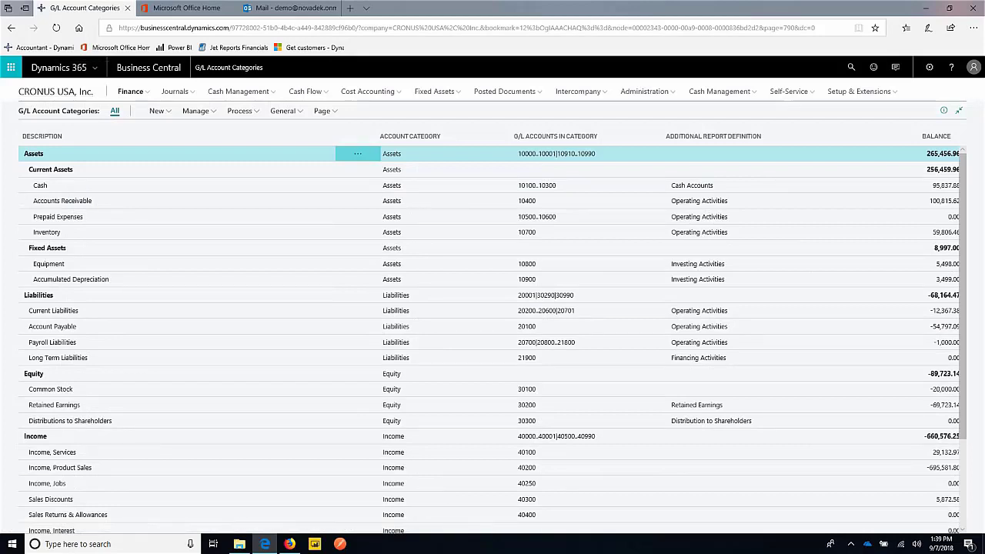
key("Escape")
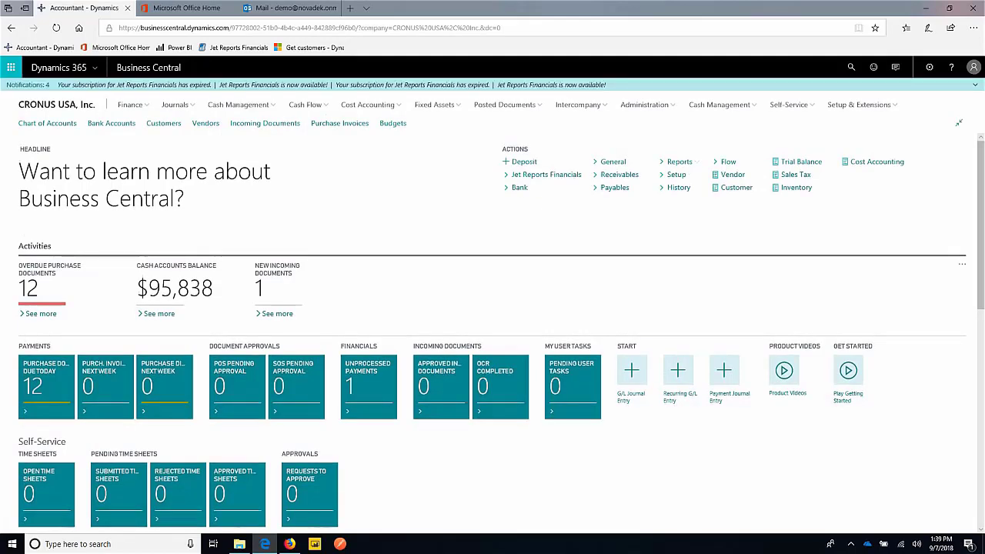
Try to generate the Balance Sheet report for Excel from the home page
left_click(680, 162)
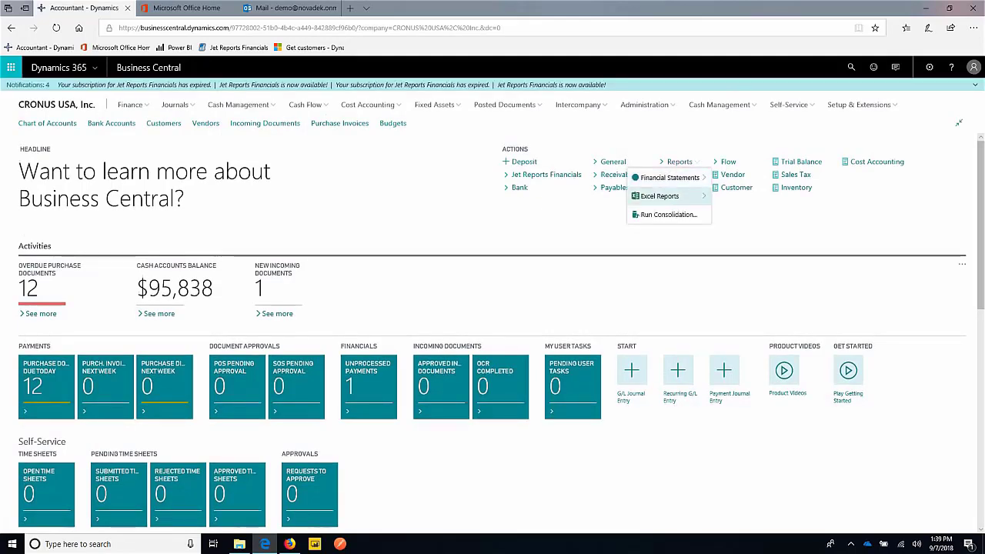
left_click(660, 196)
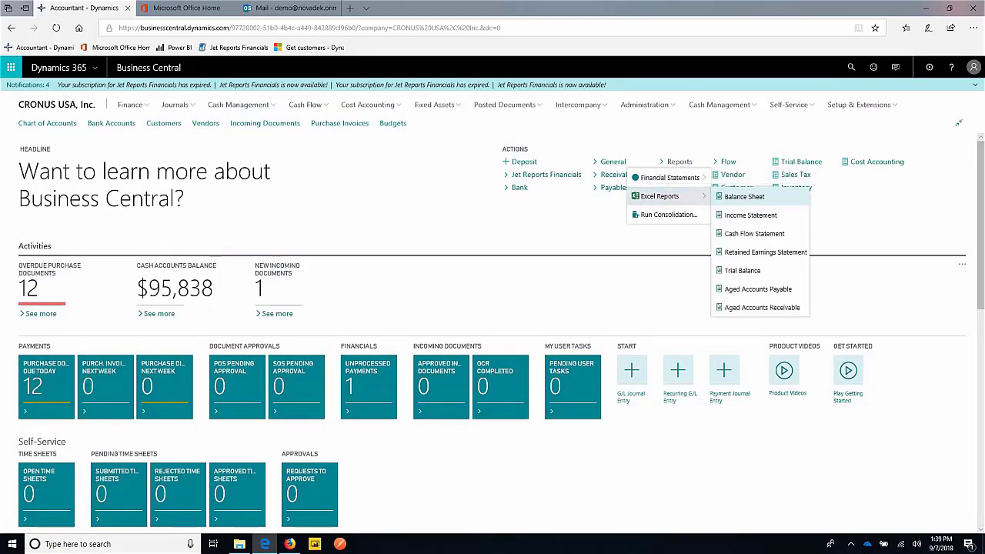
left_click(744, 197)
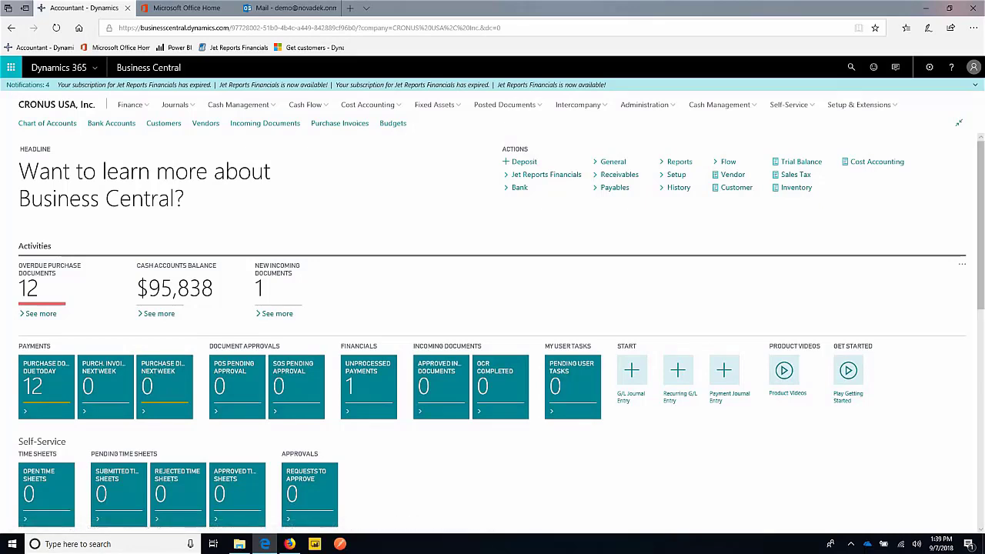
Generate the Balance Sheet Excel report, open the workbook in Excel, and enable its editing and macro content to load the data
left_click(682, 162)
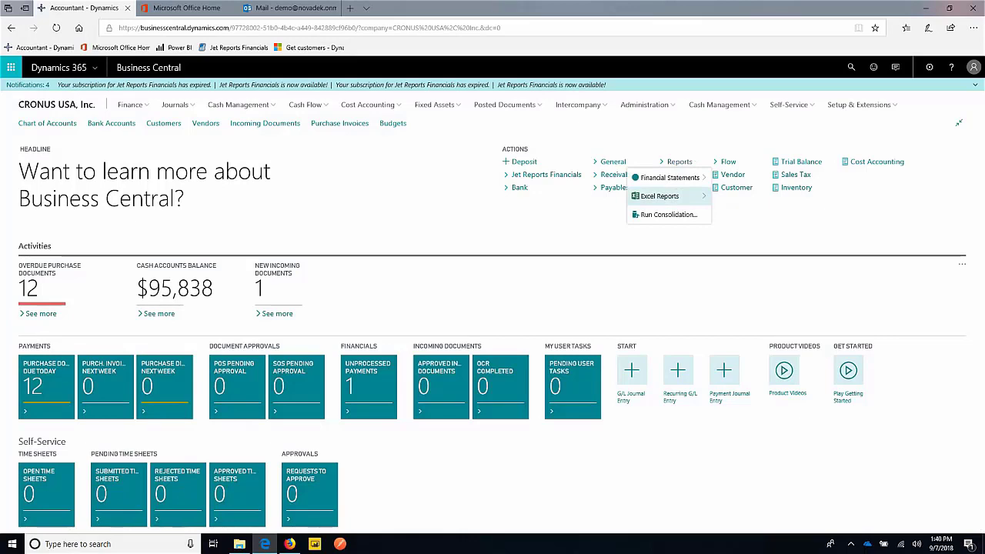
left_click(668, 195)
left_click(745, 196)
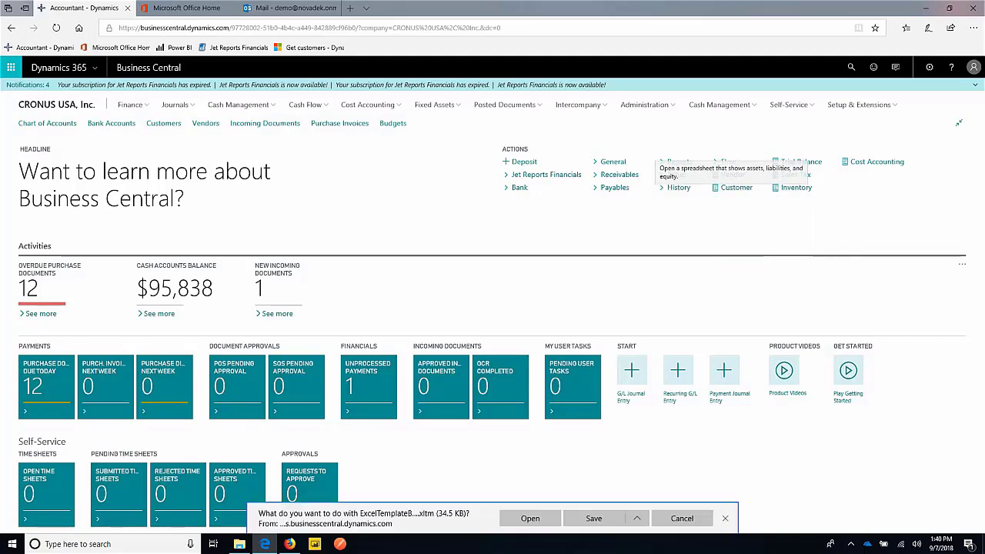
key("alt+o")
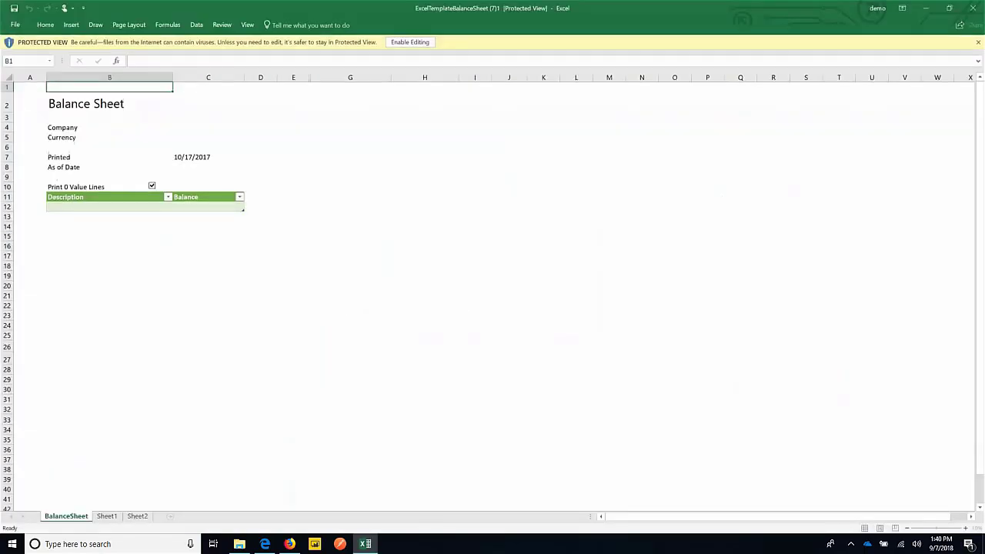
left_click(409, 42)
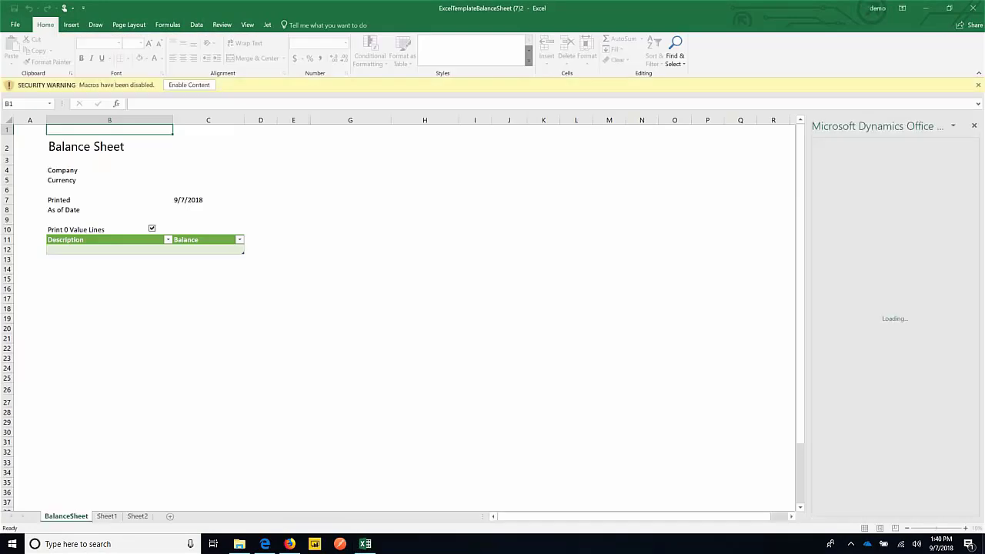
left_click(189, 85)
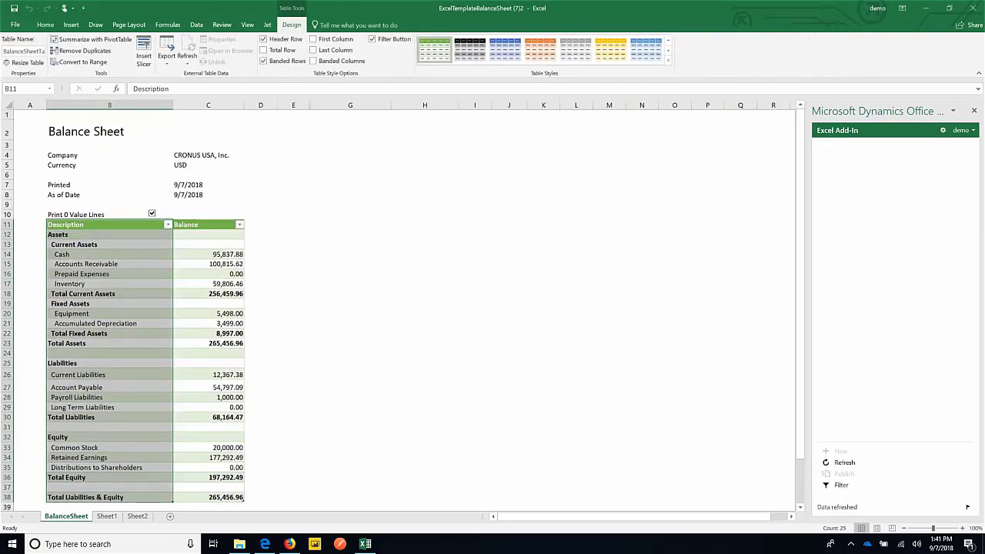
Check the Account Payable line and its balance under Liabilities in the balance sheet
left_click(350, 343)
scroll(350, 343, "down", 1)
scroll(400, 308, "down", 1)
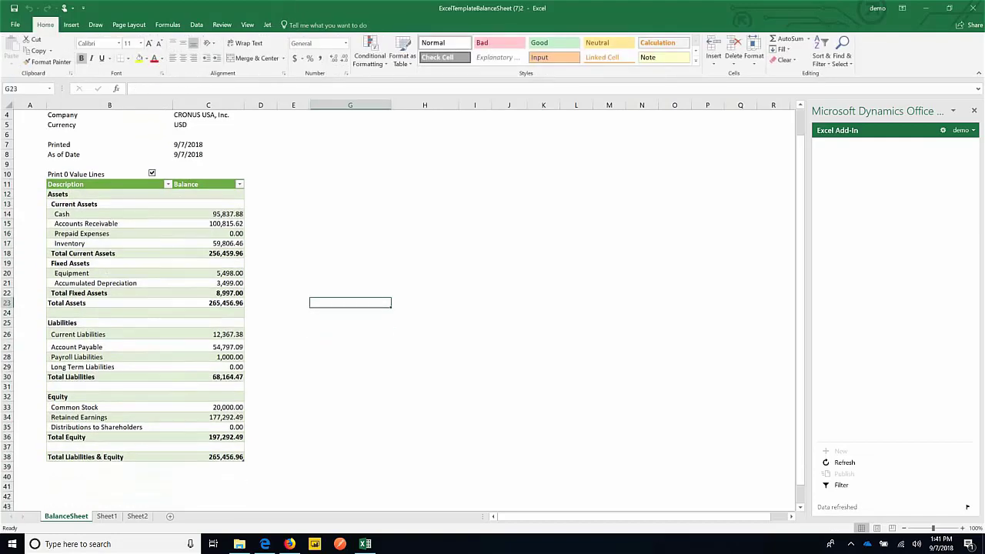
left_click(109, 346)
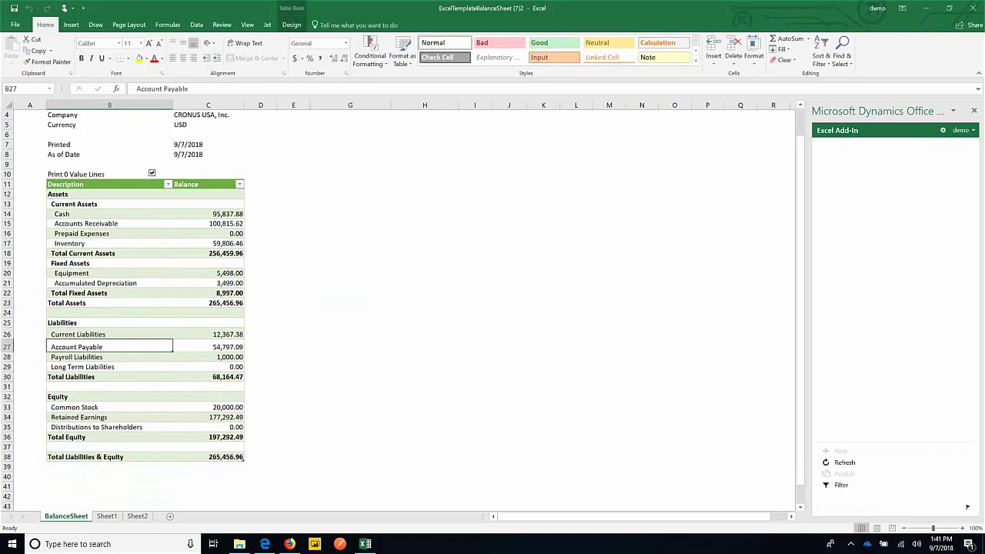
left_click(208, 346)
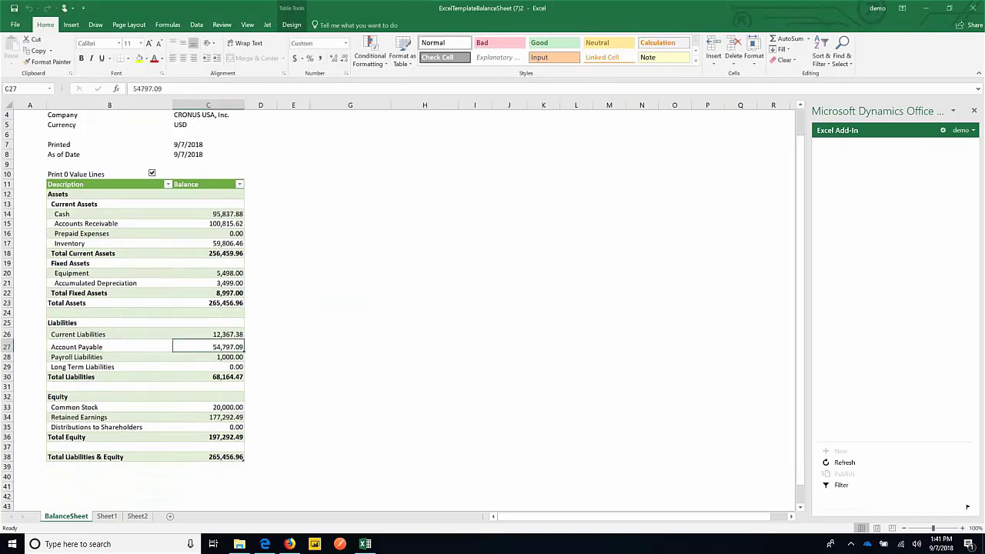